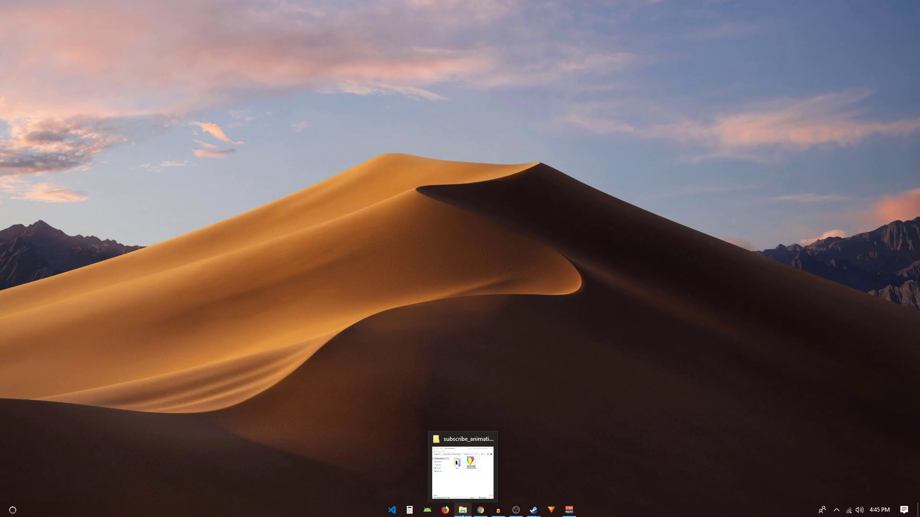
Open the subscribe_animation project file from its File Explorer folder in HitFilm Express.
{"action": "left_click", "coordinate": [463, 511]}
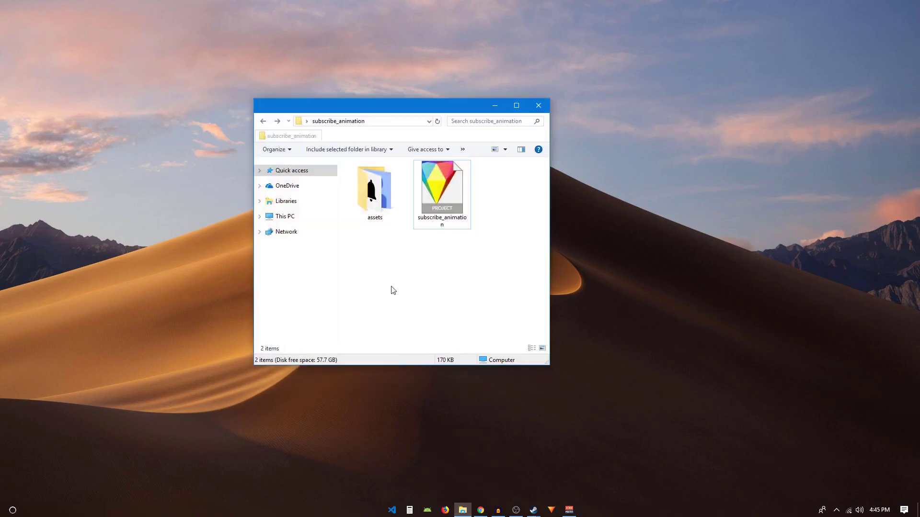
{"action": "left_click_drag", "start_coordinate": [363, 271], "coordinate": [460, 195]}
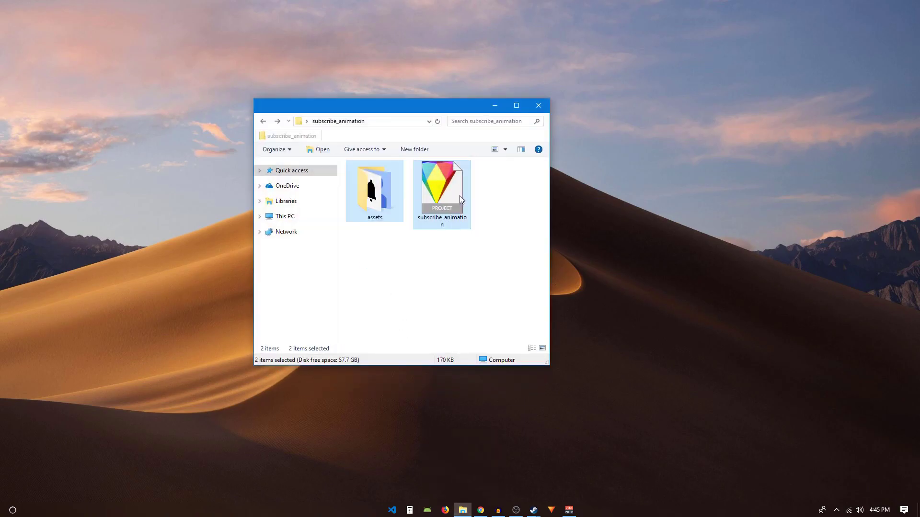
{"action": "left_click", "coordinate": [420, 255]}
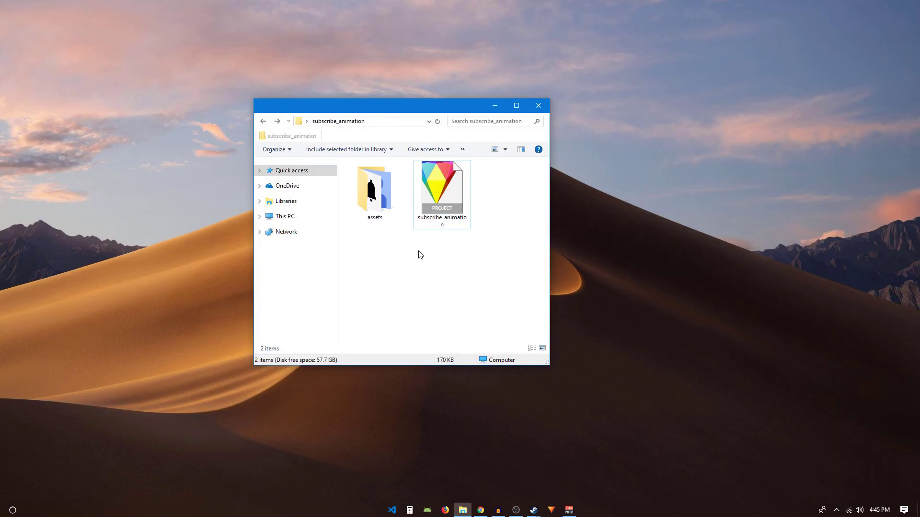
{"action": "double_click", "coordinate": [453, 222]}
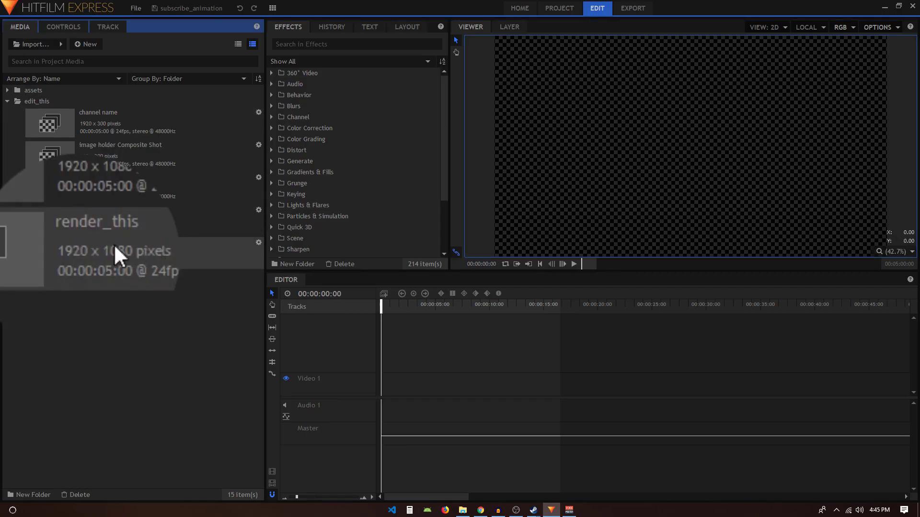
Open render_this and preview the John Doe subscribe animation from the start.
{"action": "double_click", "coordinate": [92, 252]}
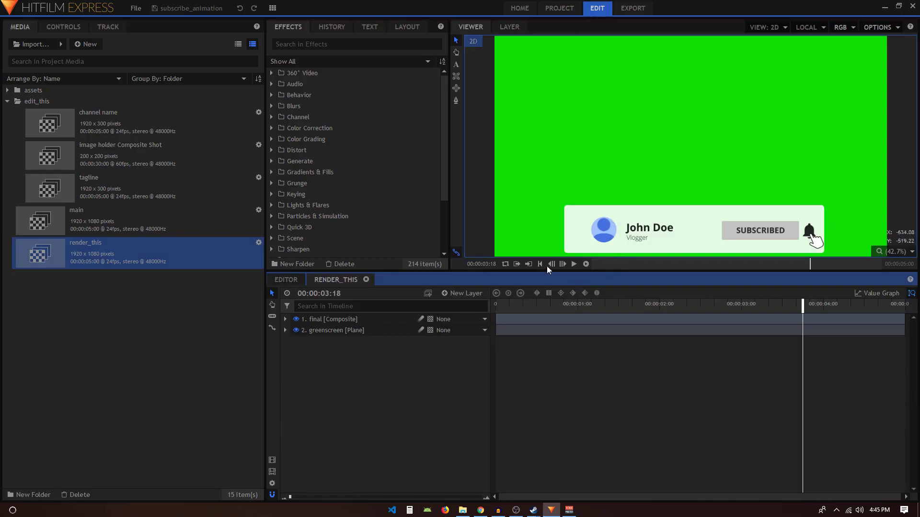
{"action": "left_click", "coordinate": [540, 264]}
{"action": "left_click", "coordinate": [575, 263]}
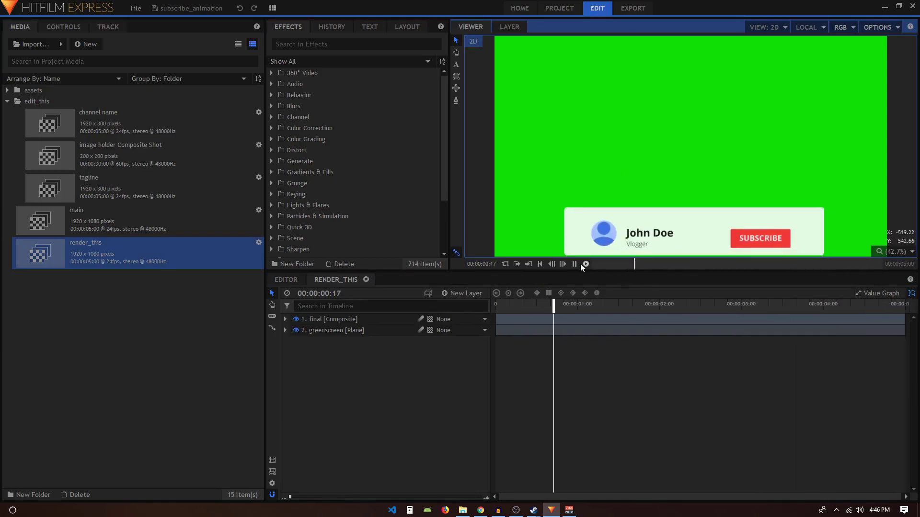
{"action": "left_click", "coordinate": [575, 264]}
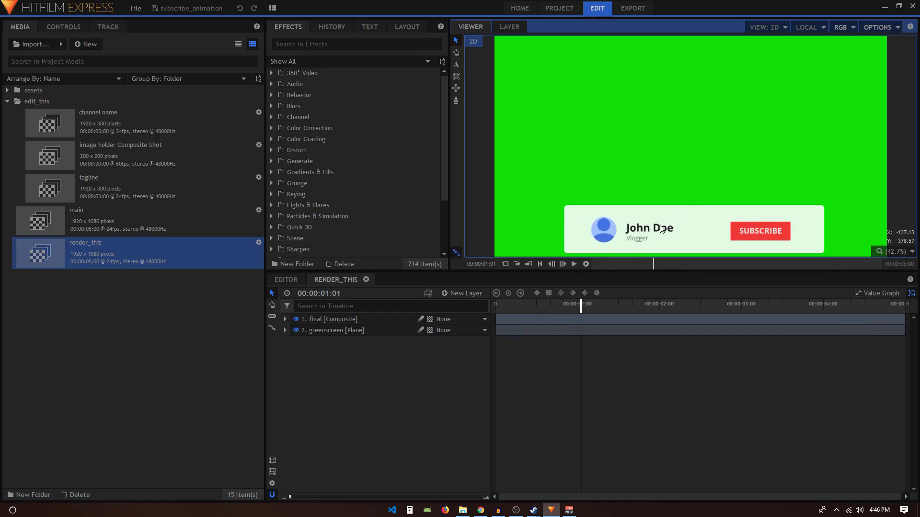
{"action": "scroll", "coordinate": [643, 231], "scroll_direction": "up", "scroll_amount": 1}
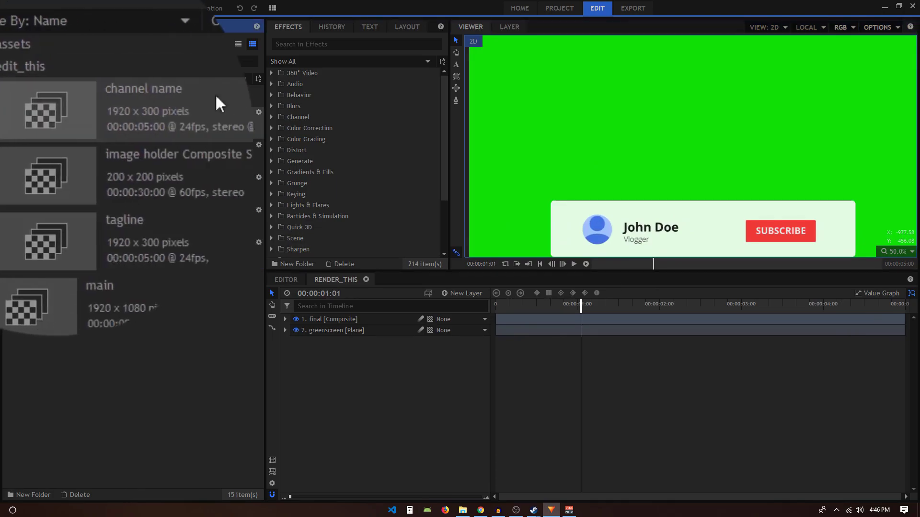
Replace the channel name composite's John Doe text with MotionEpic.
{"action": "double_click", "coordinate": [109, 122]}
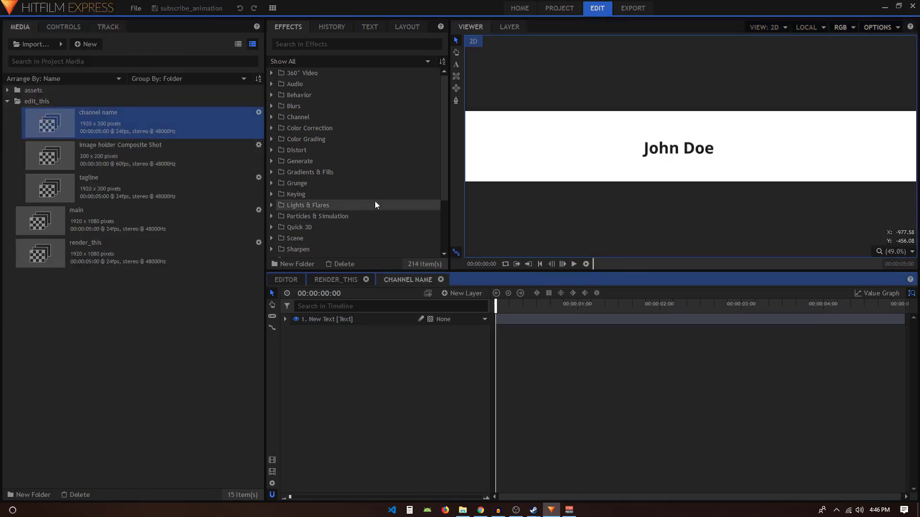
{"action": "left_click", "coordinate": [339, 321]}
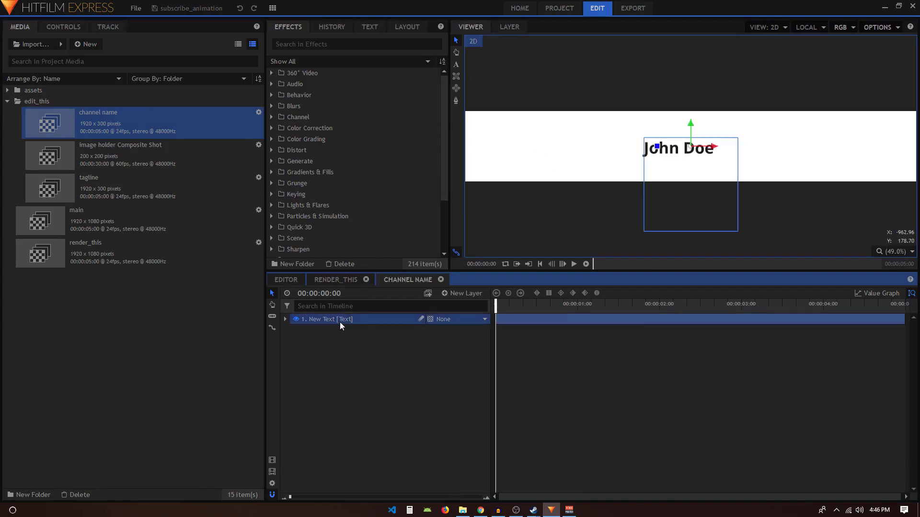
{"action": "left_click", "coordinate": [458, 63]}
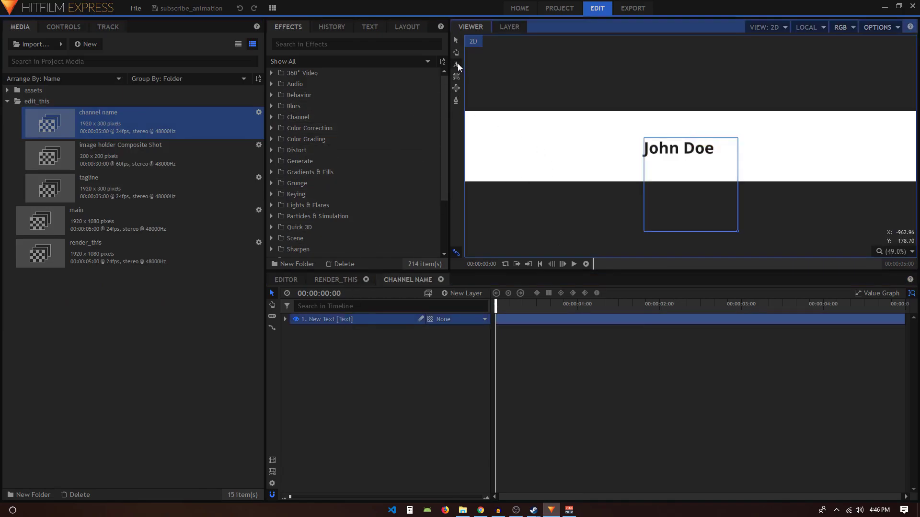
{"action": "left_click_drag", "start_coordinate": [716, 148], "coordinate": [612, 146]}
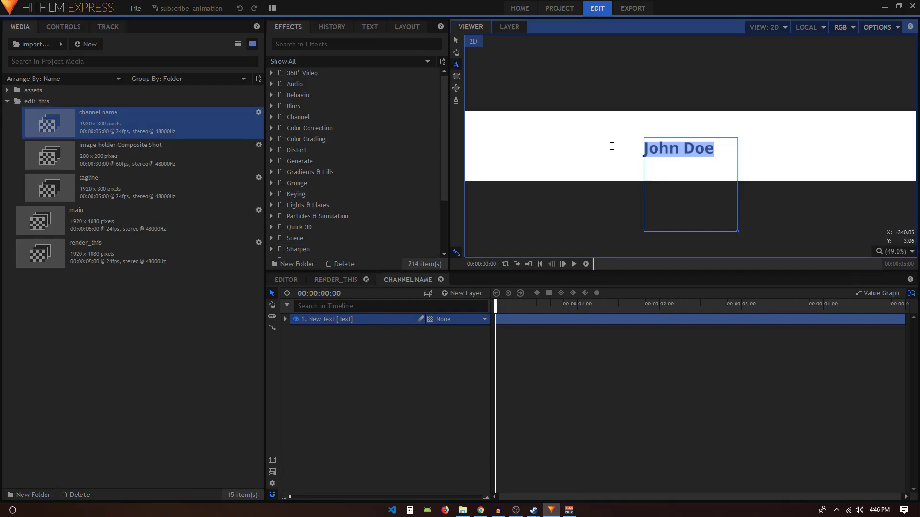
{"action": "type", "text": "MotionE"}
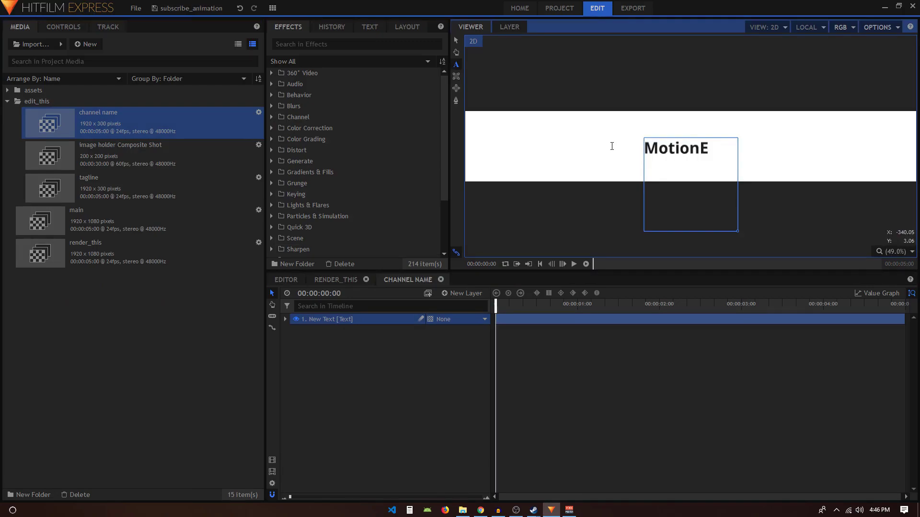
{"action": "type", "text": "pic"}
{"action": "left_click", "coordinate": [440, 280]}
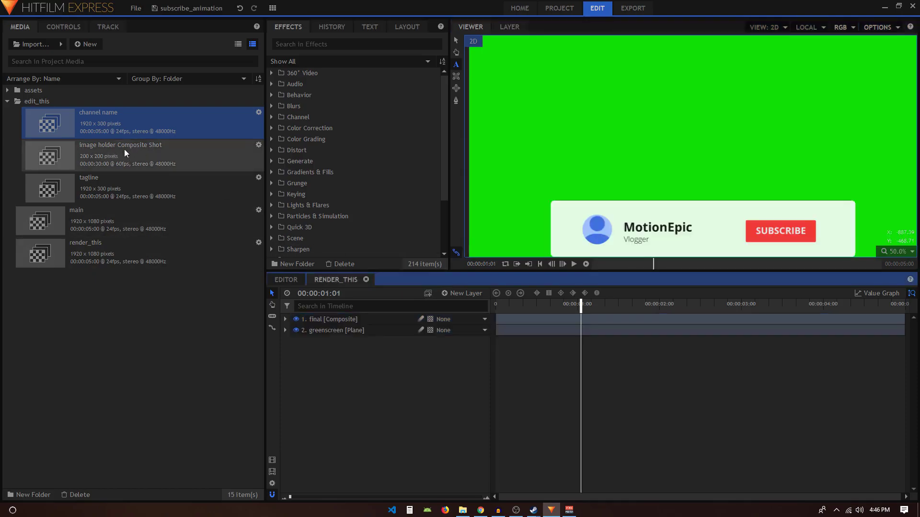
Open the image holder composite showing the avatar placeholder.
{"action": "double_click", "coordinate": [128, 153]}
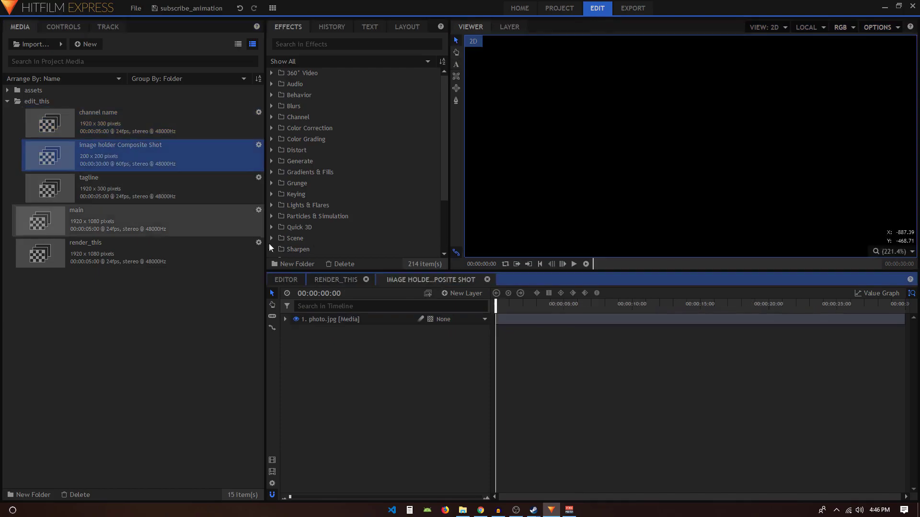
{"action": "scroll", "coordinate": [716, 166], "scroll_direction": "down", "scroll_amount": 1}
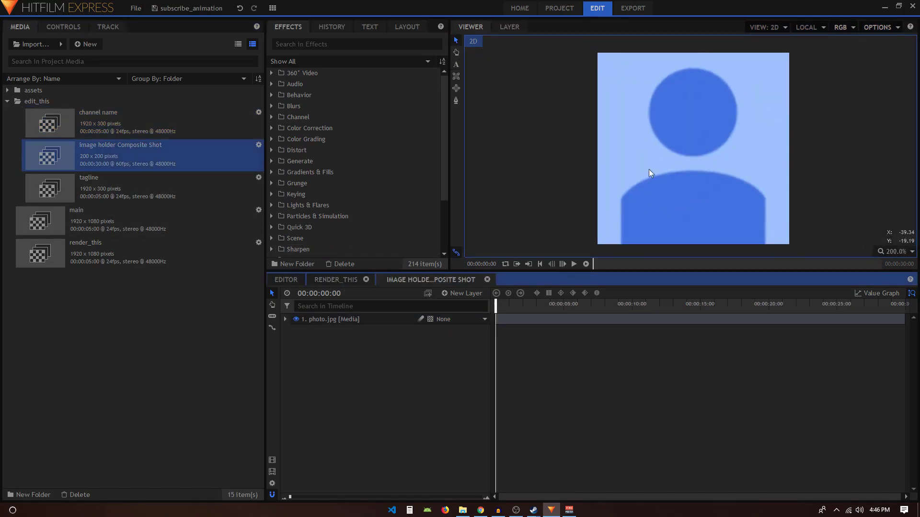
{"action": "scroll", "coordinate": [716, 147], "scroll_direction": "down", "scroll_amount": 1}
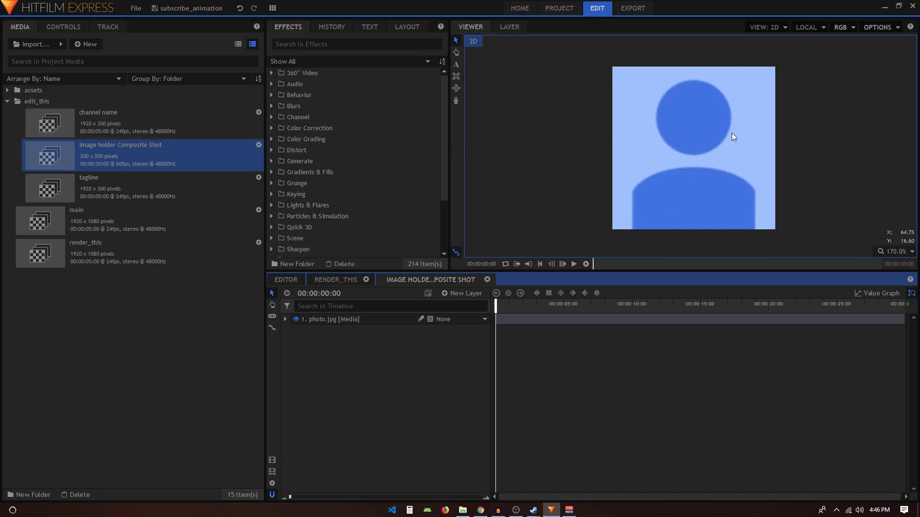
{"action": "scroll", "coordinate": [738, 158], "scroll_direction": "up", "scroll_amount": 1}
{"action": "scroll", "coordinate": [737, 158], "scroll_direction": "up", "scroll_amount": 1}
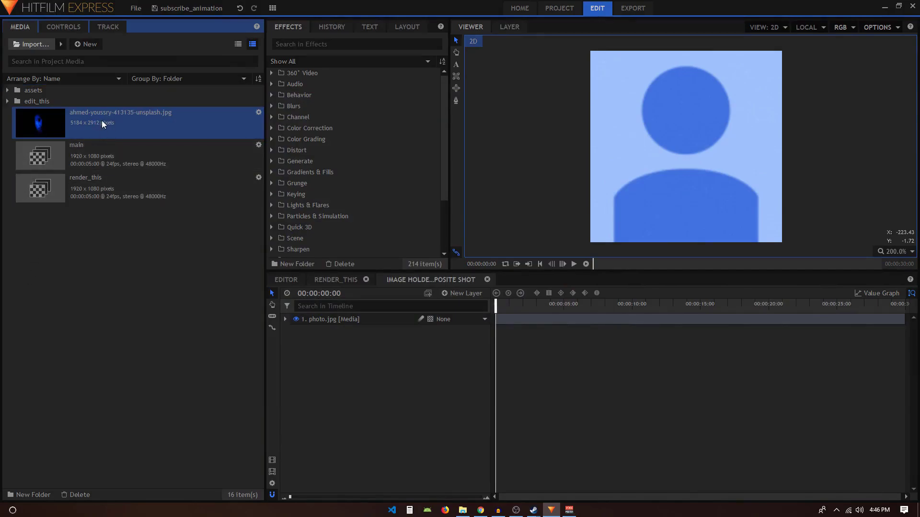
Replace the photo.jpg layer in the image holder with the newly imported photo.
{"action": "left_click_drag", "start_coordinate": [101, 120], "coordinate": [353, 315]}
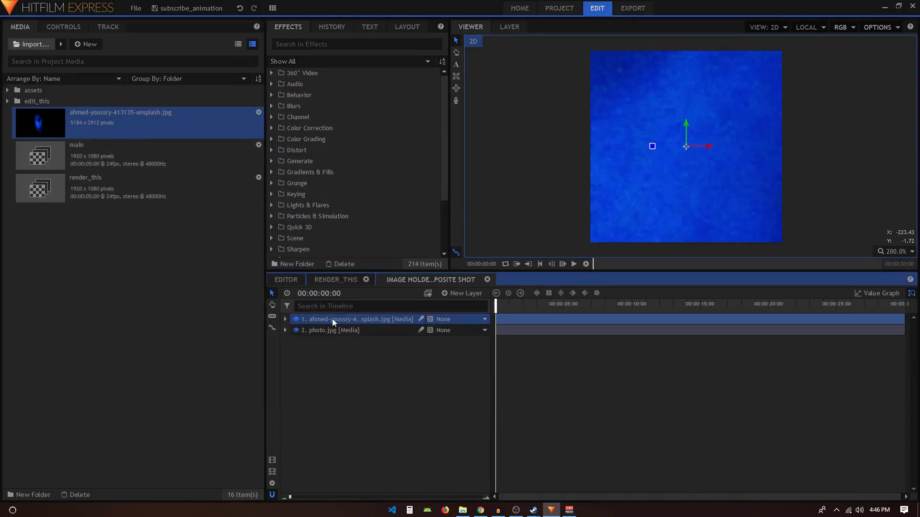
{"action": "left_click", "coordinate": [326, 331]}
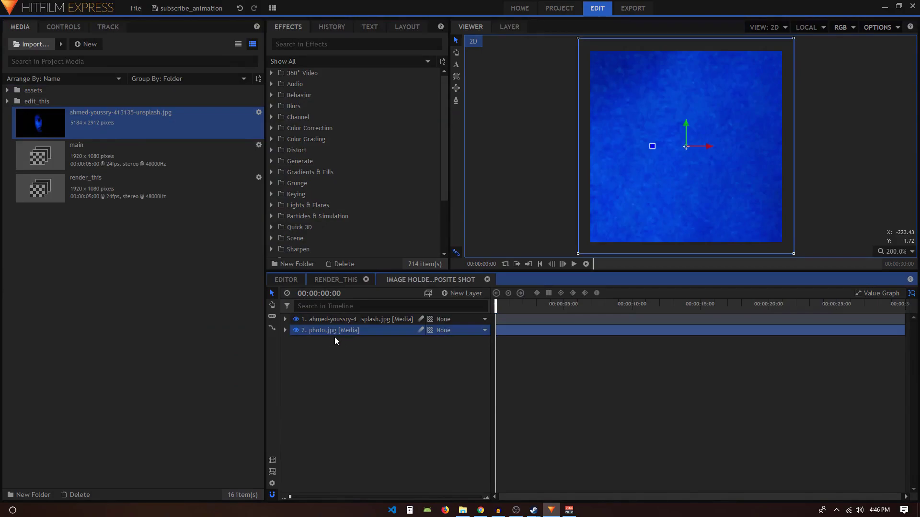
{"action": "left_click", "coordinate": [324, 337]}
{"action": "key", "text": "Delete"}
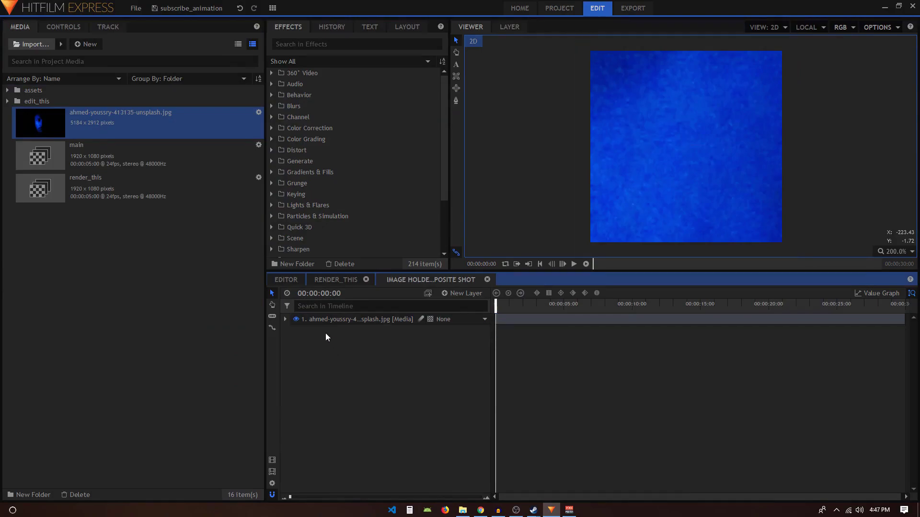
Scale the new photo down to about 10% so the whole face fits.
{"action": "left_click", "coordinate": [285, 319]}
{"action": "left_click", "coordinate": [295, 352]}
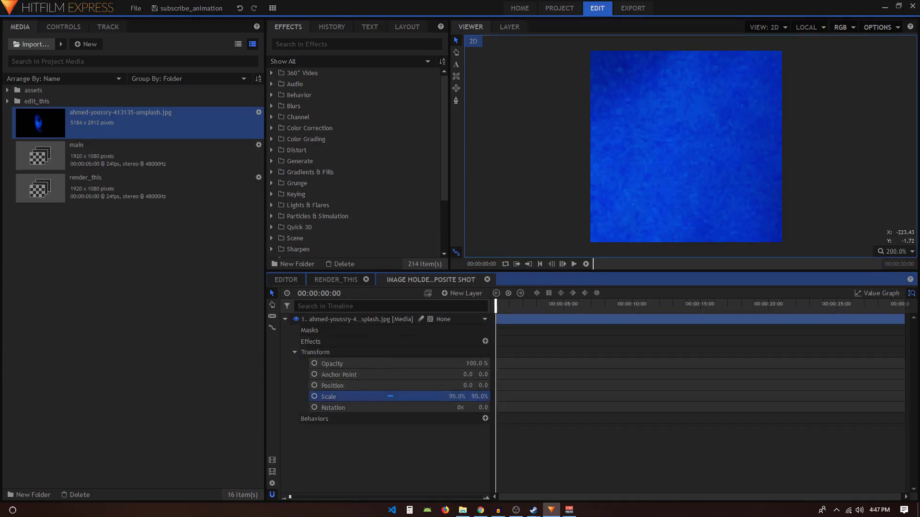
{"action": "left_click_drag", "start_coordinate": [455, 395], "coordinate": [387, 396]}
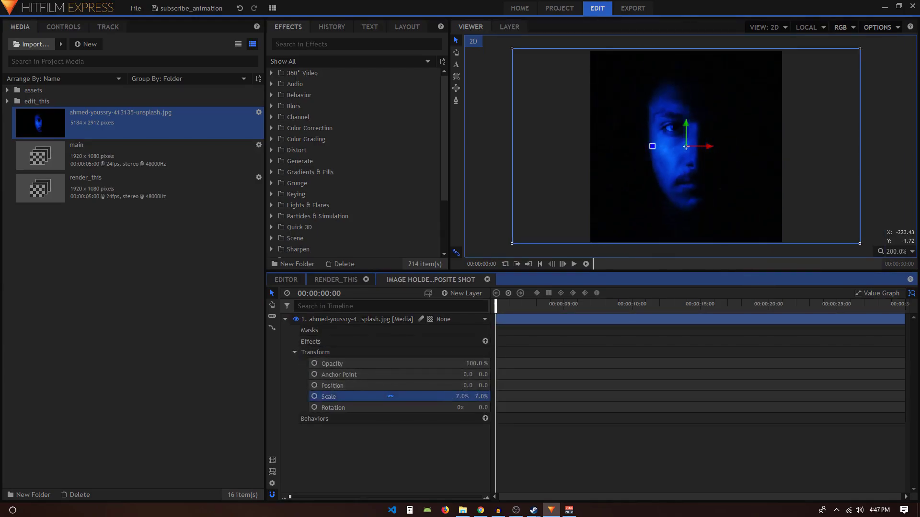
{"action": "left_click", "coordinate": [286, 319]}
{"action": "left_click", "coordinate": [376, 363]}
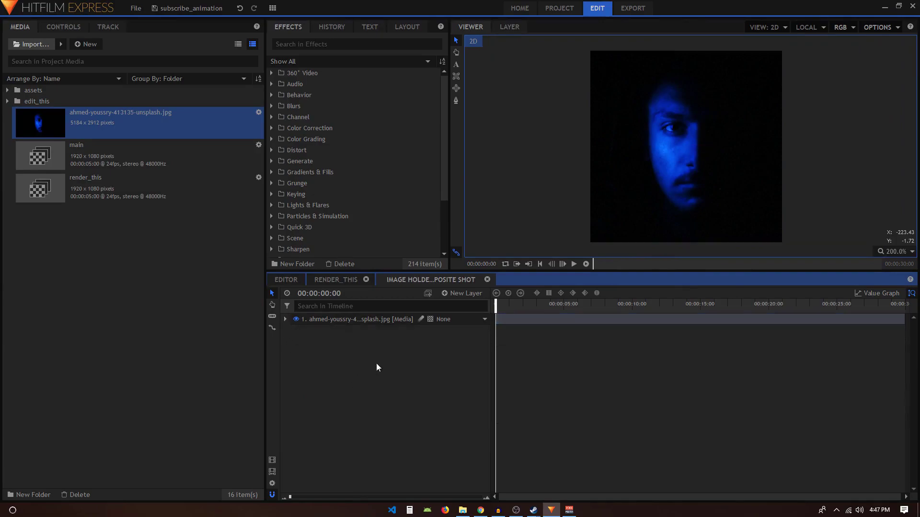
{"action": "left_click", "coordinate": [489, 278]}
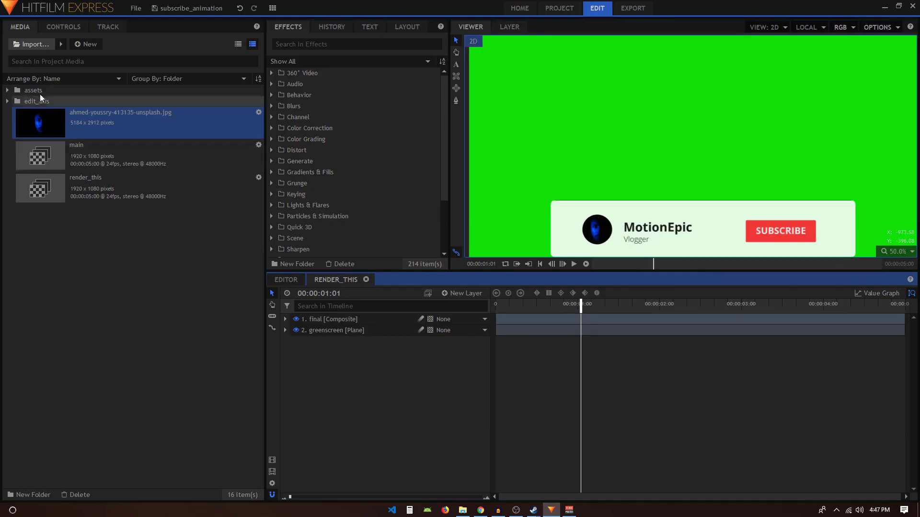
Change the tagline composite's text from Vlogger to Motion Designer.
{"action": "left_click", "coordinate": [7, 101]}
{"action": "left_click", "coordinate": [51, 187]}
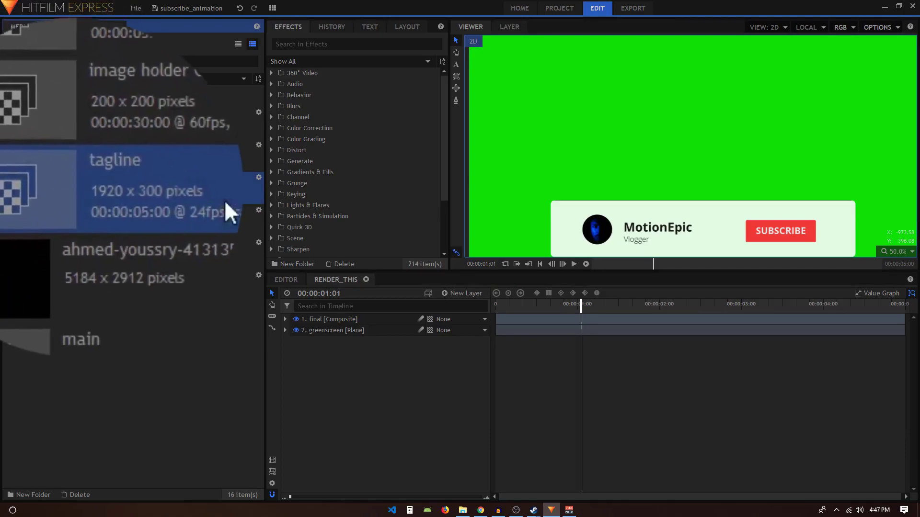
{"action": "double_click", "coordinate": [111, 188]}
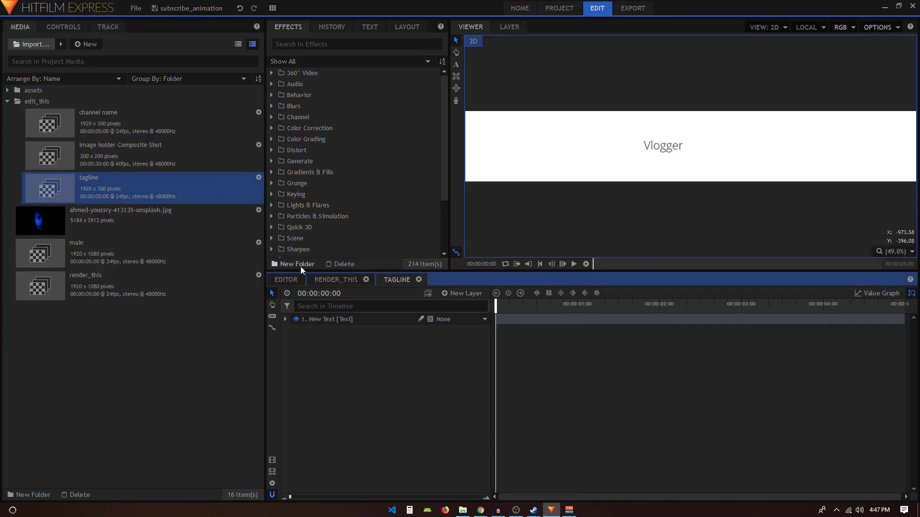
{"action": "left_click", "coordinate": [343, 320]}
{"action": "left_click", "coordinate": [455, 64]}
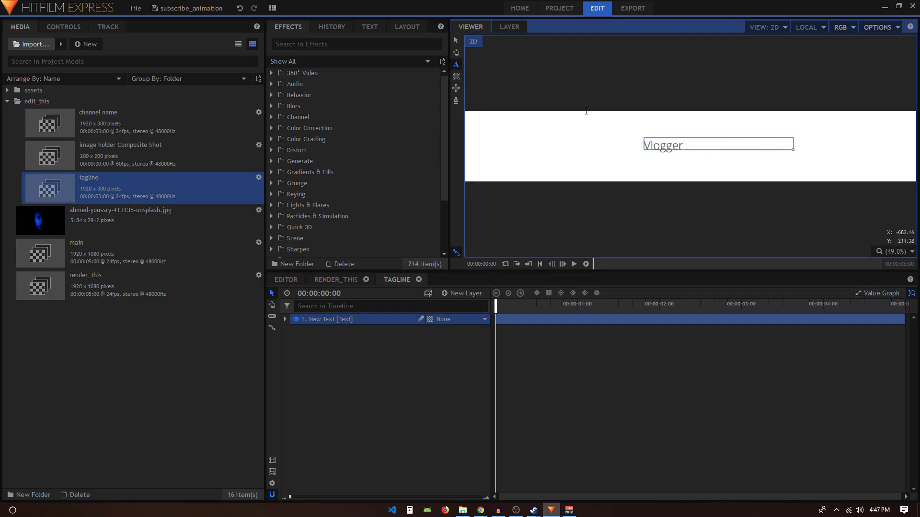
{"action": "left_click_drag", "start_coordinate": [702, 145], "coordinate": [634, 147]}
{"action": "type", "text": "Motion"}
{"action": "type", "text": " Designer"}
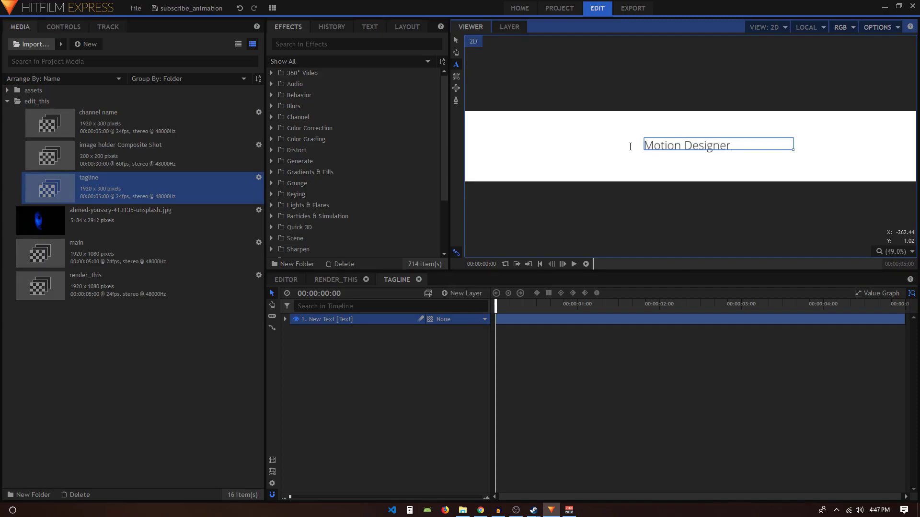
{"action": "left_click", "coordinate": [419, 281]}
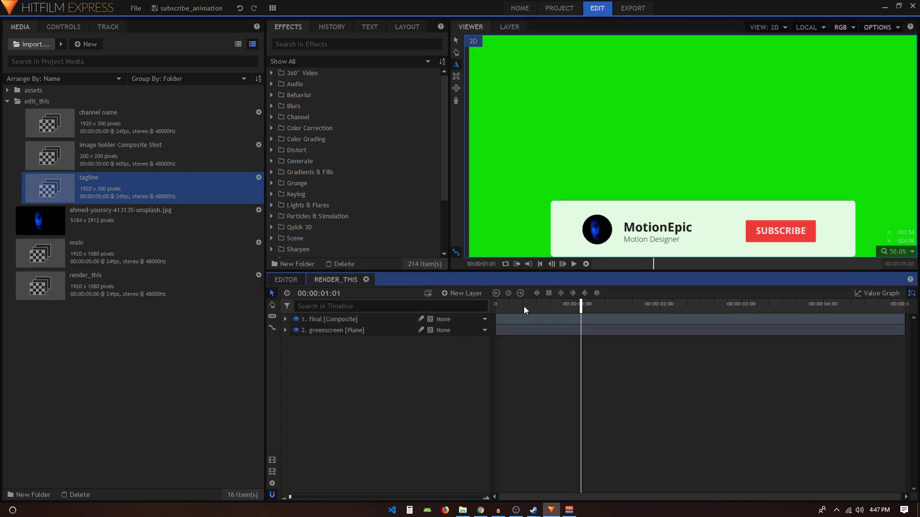
Preview the subscribe banner animation from the start.
{"action": "left_click_drag", "start_coordinate": [524, 304], "coordinate": [496, 304]}
{"action": "key", "text": "space"}
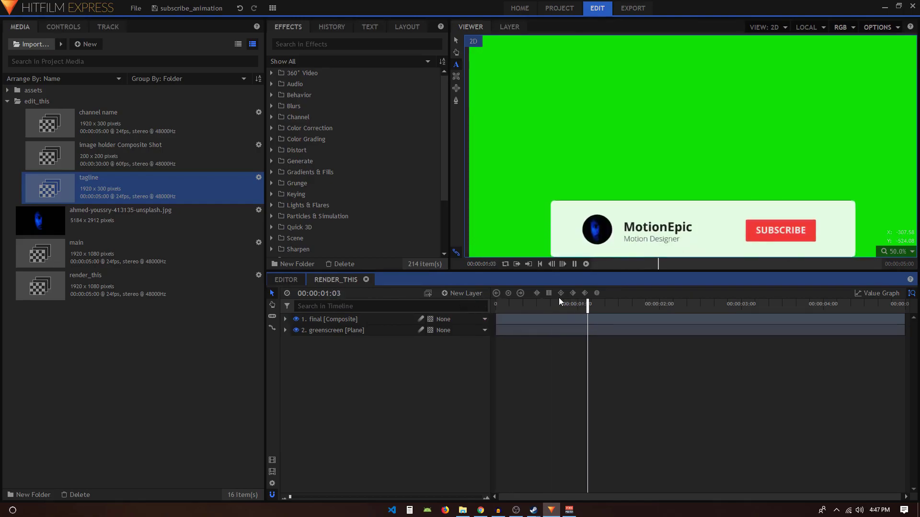
{"action": "key", "text": "space"}
{"action": "left_click_drag", "start_coordinate": [716, 215], "coordinate": [711, 188]}
{"action": "scroll", "coordinate": [711, 188], "scroll_direction": "down", "scroll_amount": 1}
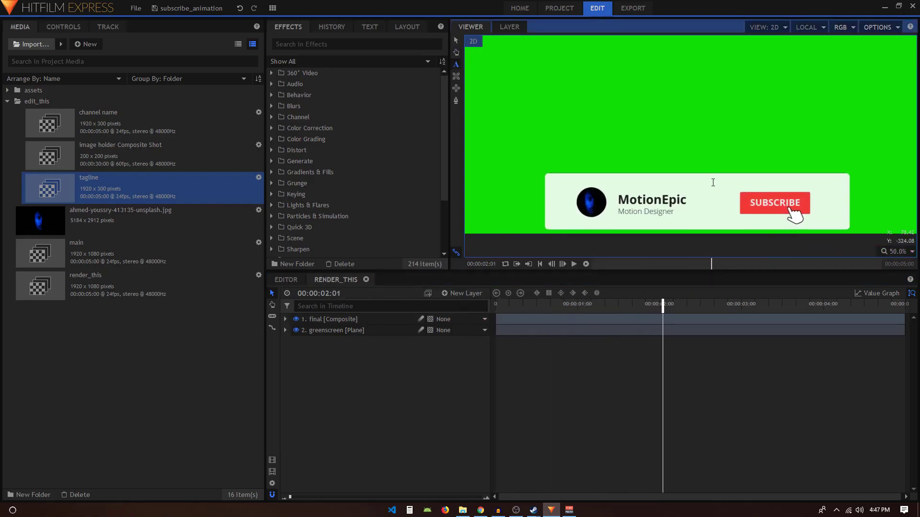
{"action": "scroll", "coordinate": [711, 188], "scroll_direction": "down", "scroll_amount": 2}
{"action": "scroll", "coordinate": [790, 179], "scroll_direction": "down", "scroll_amount": 2}
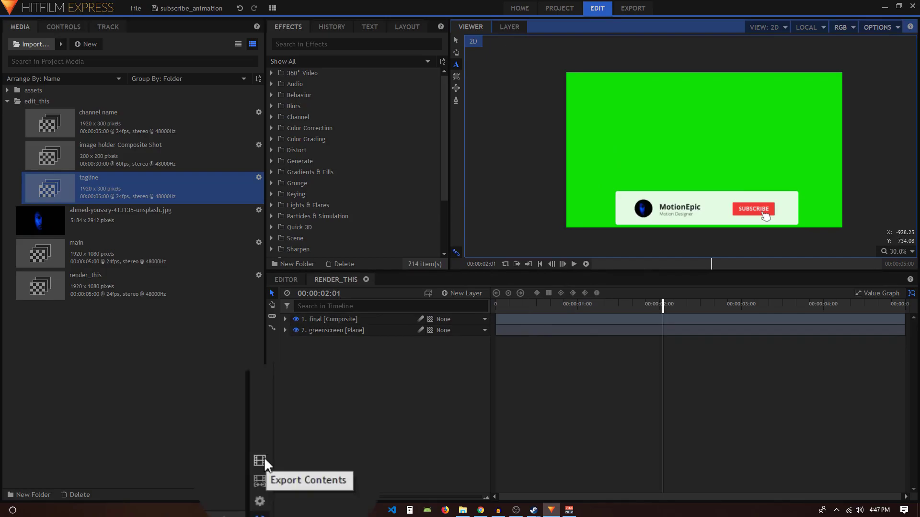
Queue render_this as a YouTube 1080p HD export and review the export queue.
{"action": "left_click", "coordinate": [261, 460]}
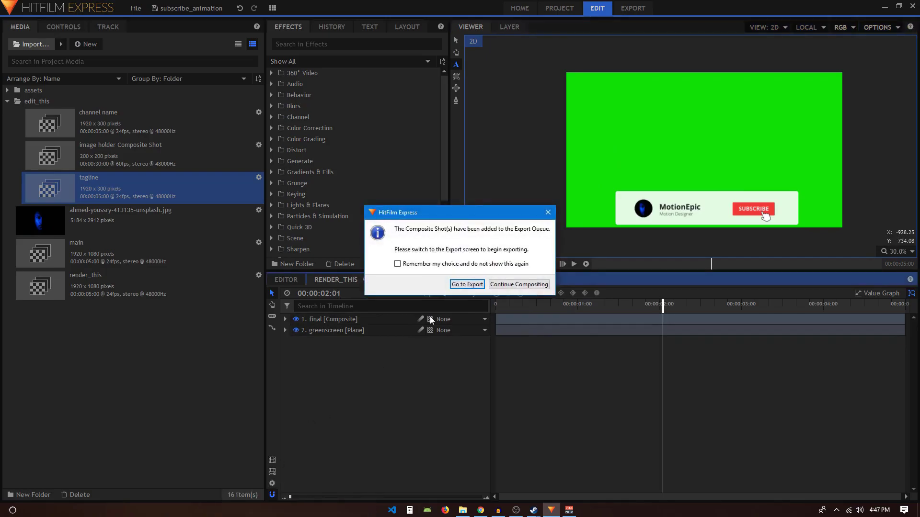
{"action": "left_click", "coordinate": [453, 286]}
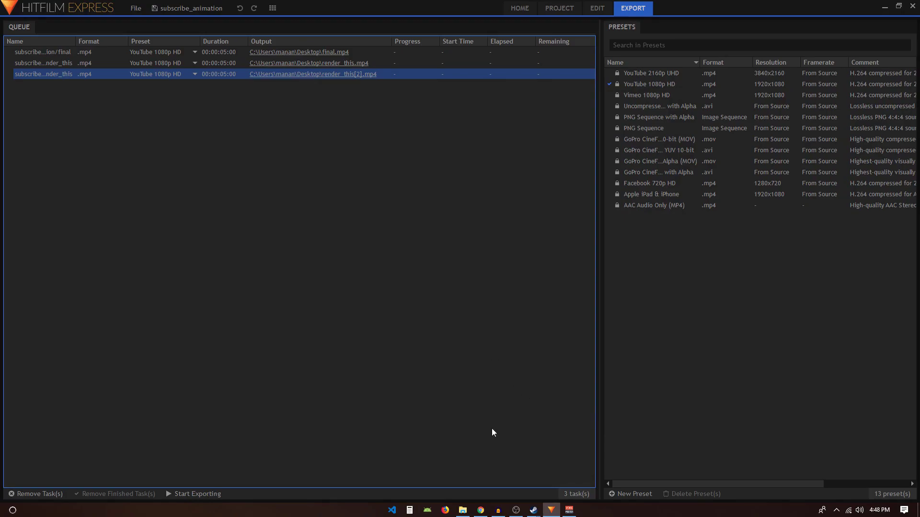
{"action": "left_click", "coordinate": [574, 8]}
Place New-York Winter.mp4 on the editor timeline, matching sequence settings to the clip.
{"action": "left_click", "coordinate": [602, 7]}
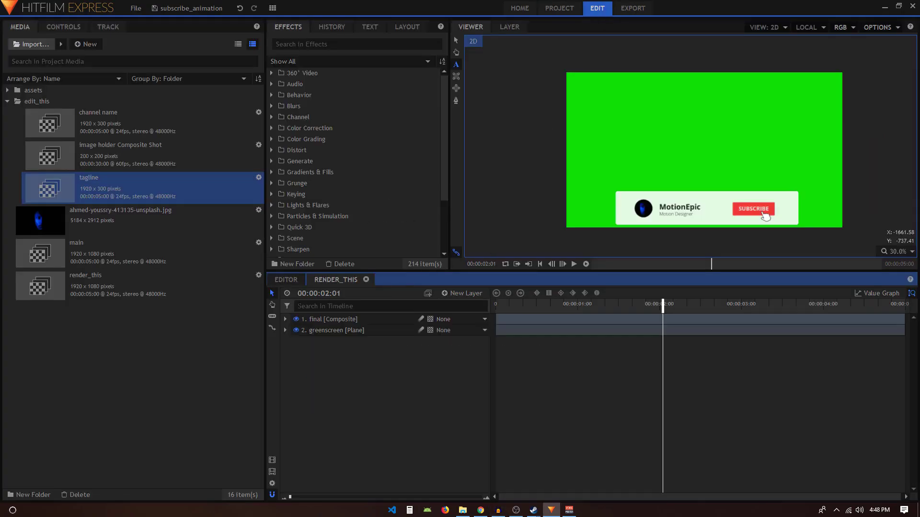
{"action": "left_click", "coordinate": [288, 280]}
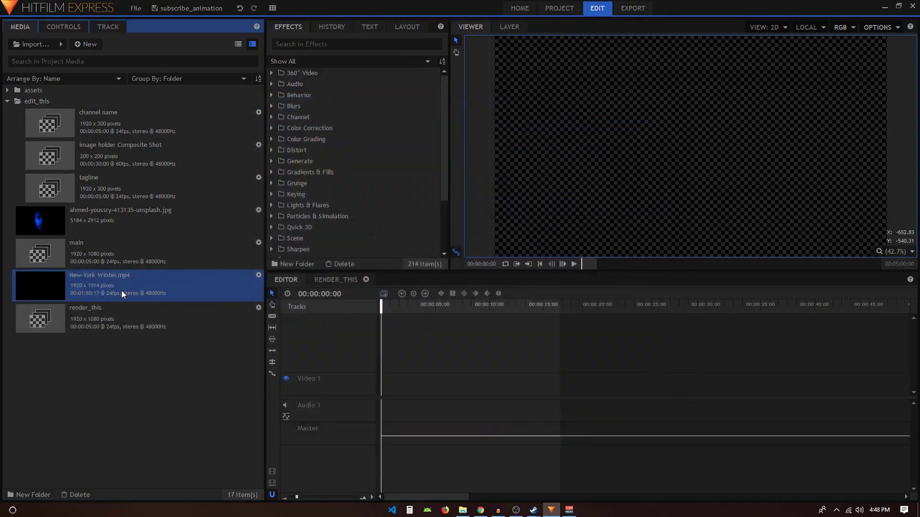
{"action": "left_click_drag", "start_coordinate": [121, 291], "coordinate": [383, 392]}
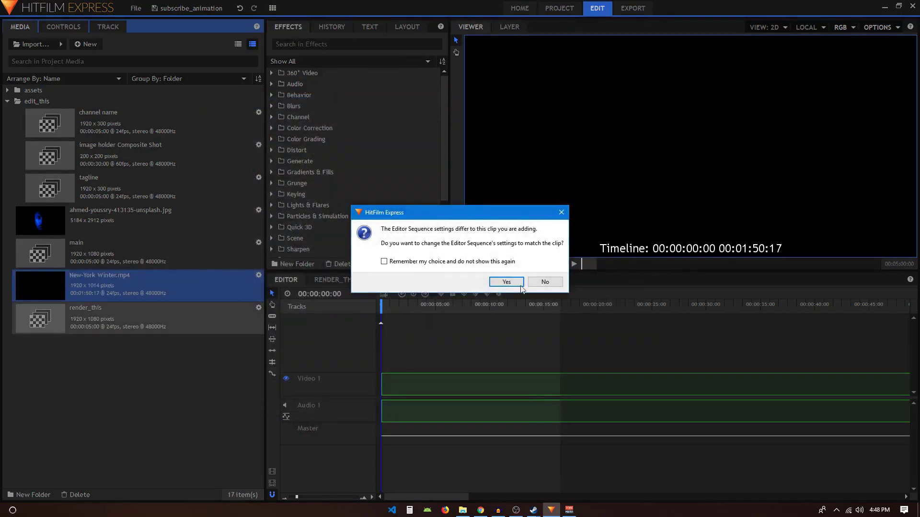
{"action": "left_click", "coordinate": [507, 282]}
{"action": "scroll", "coordinate": [619, 207], "scroll_direction": "down", "scroll_amount": 2}
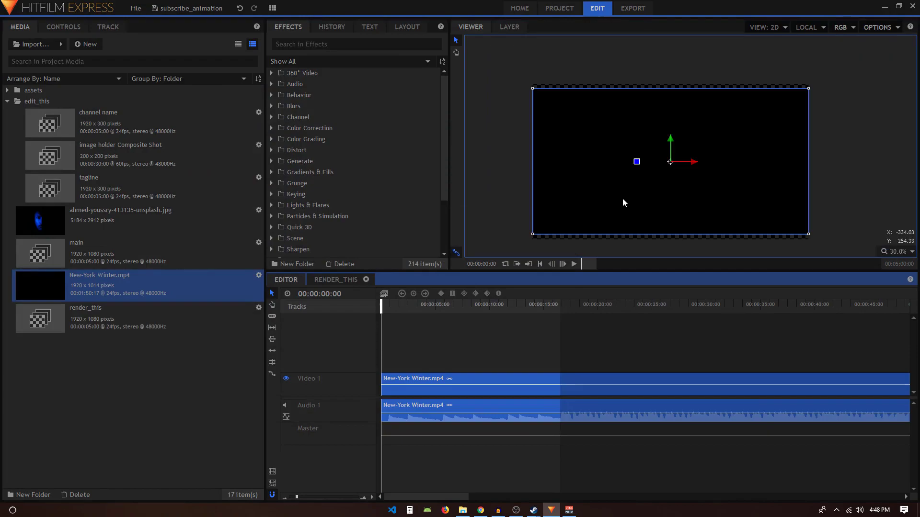
Scale the street footage up to 114% so it fills the frame.
{"action": "left_click", "coordinate": [64, 27]}
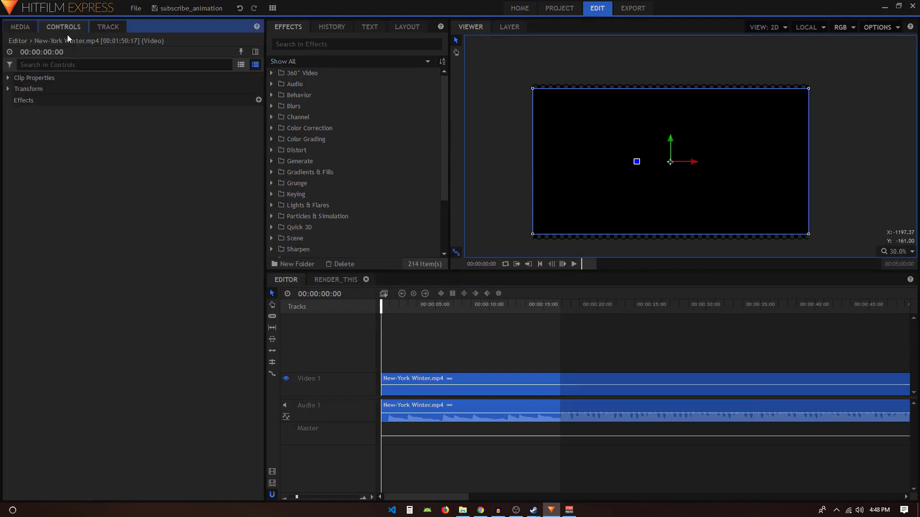
{"action": "left_click", "coordinate": [9, 89]}
{"action": "left_click_drag", "start_coordinate": [225, 123], "coordinate": [200, 121]}
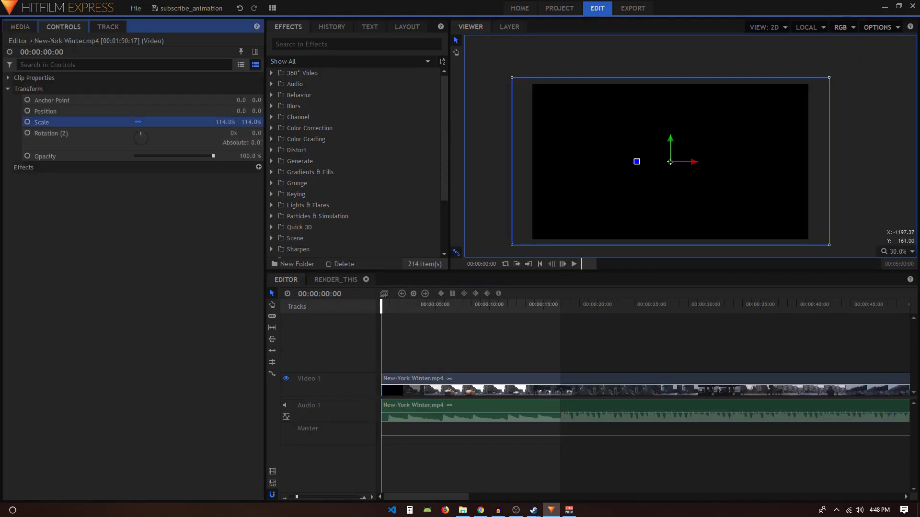
{"action": "left_click", "coordinate": [8, 89]}
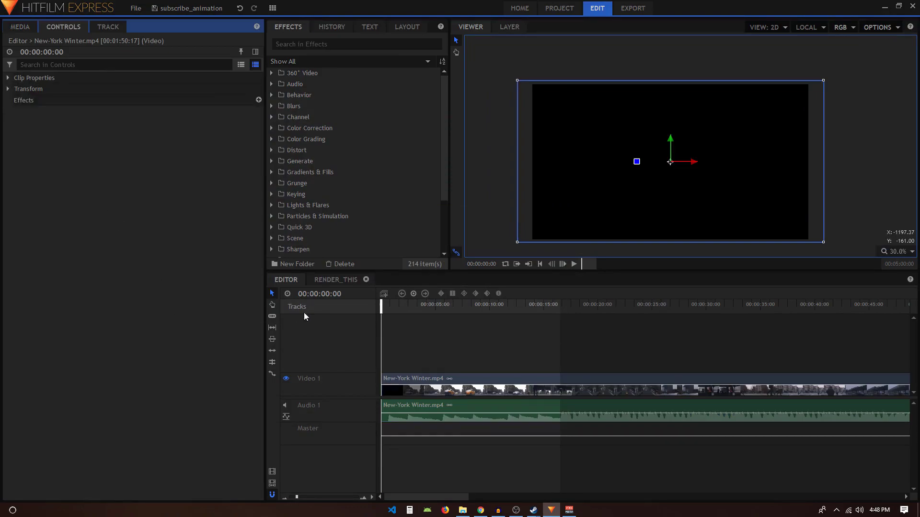
{"action": "left_click", "coordinate": [304, 313]}
{"action": "left_click", "coordinate": [20, 27]}
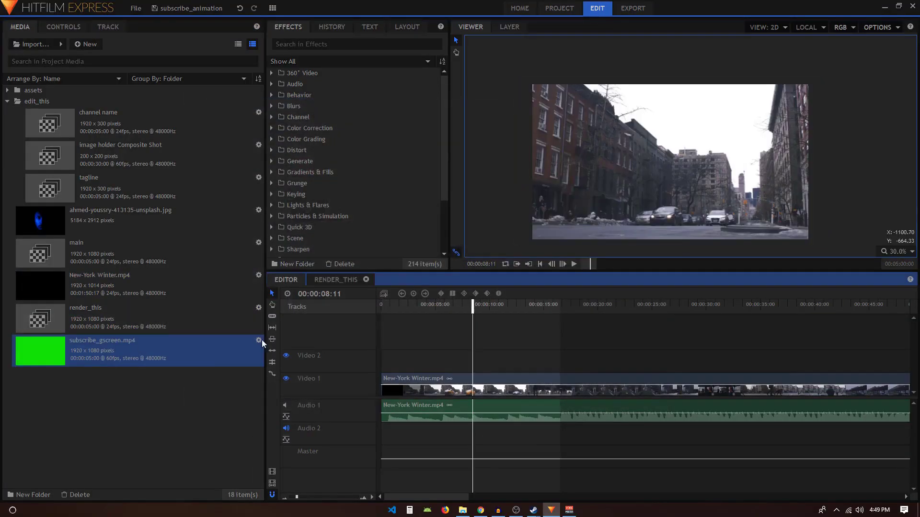
Place subscribe_gscreen.mp4 on Video 2 above the street footage and preview it.
{"action": "mouse_move", "coordinate": [133, 360]}
{"action": "left_mouse_down"}
{"action": "mouse_move", "coordinate": [474, 354]}
{"action": "mouse_move", "coordinate": [493, 346]}
{"action": "left_mouse_up"}
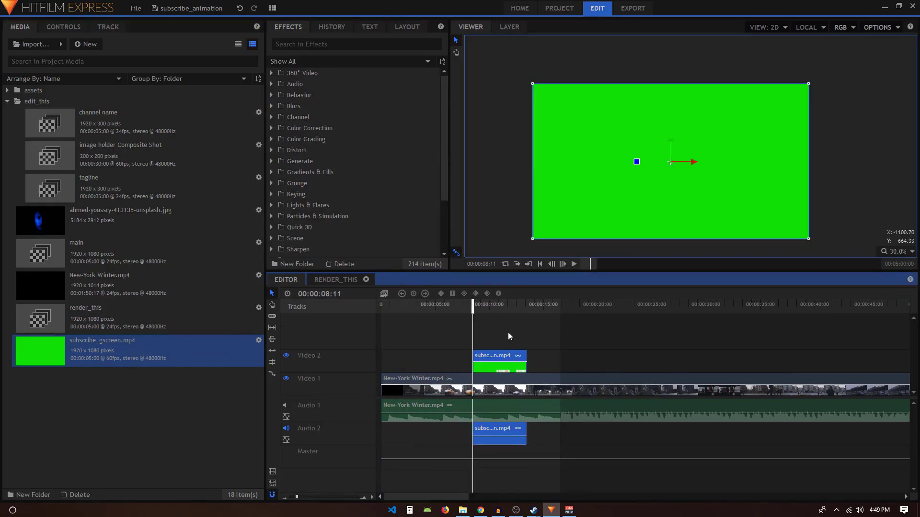
{"action": "key", "text": "space"}
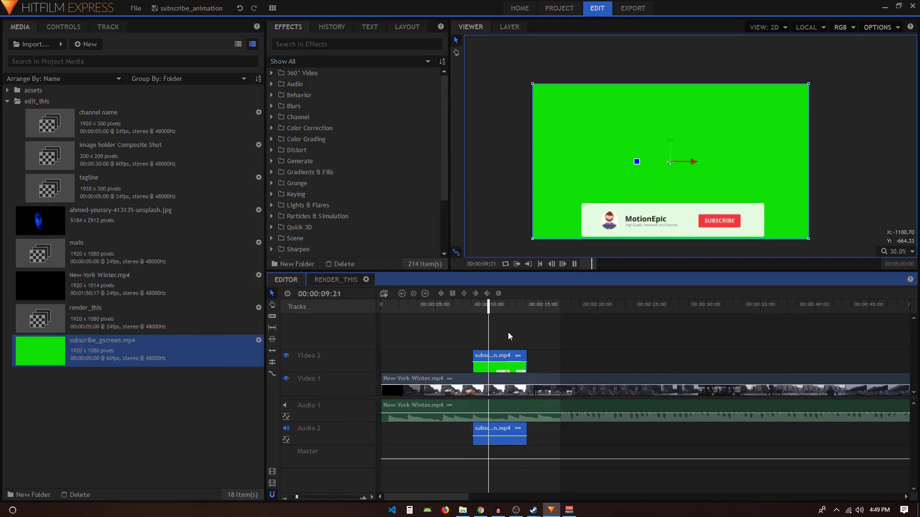
{"action": "key", "text": "space"}
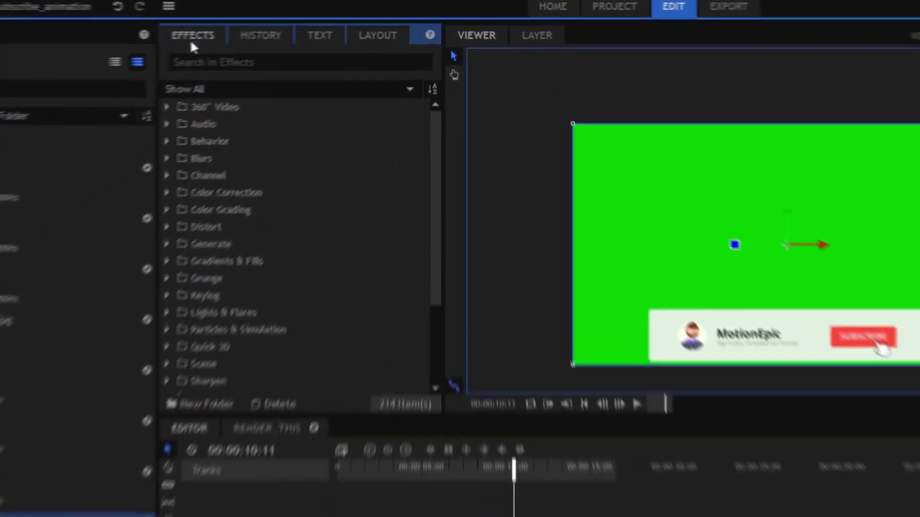
Apply the Greenscreen Key effect to the subscribe_gscreen clip.
{"action": "left_click", "coordinate": [191, 64]}
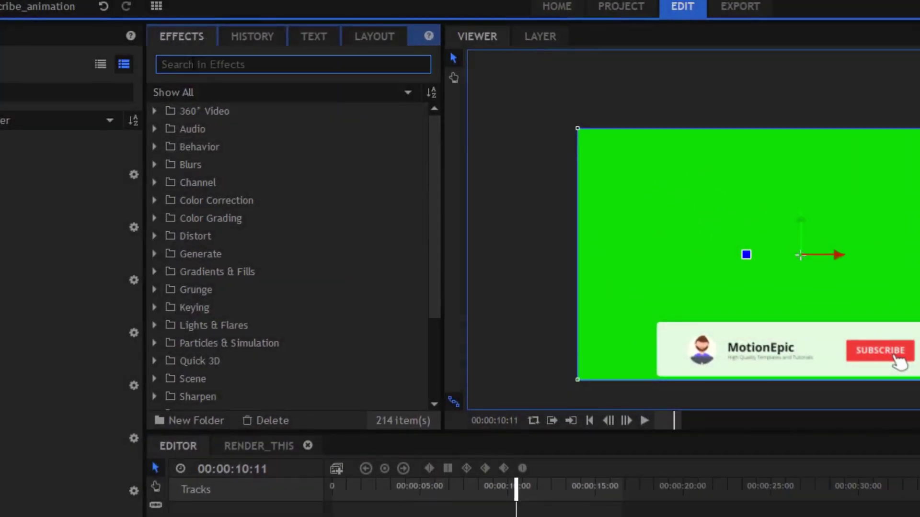
{"action": "type", "text": "green"}
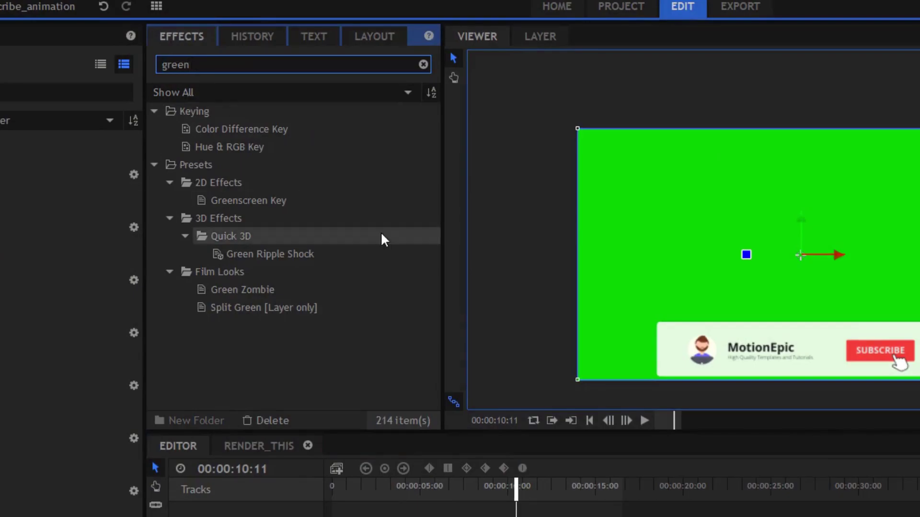
{"action": "left_click", "coordinate": [231, 198]}
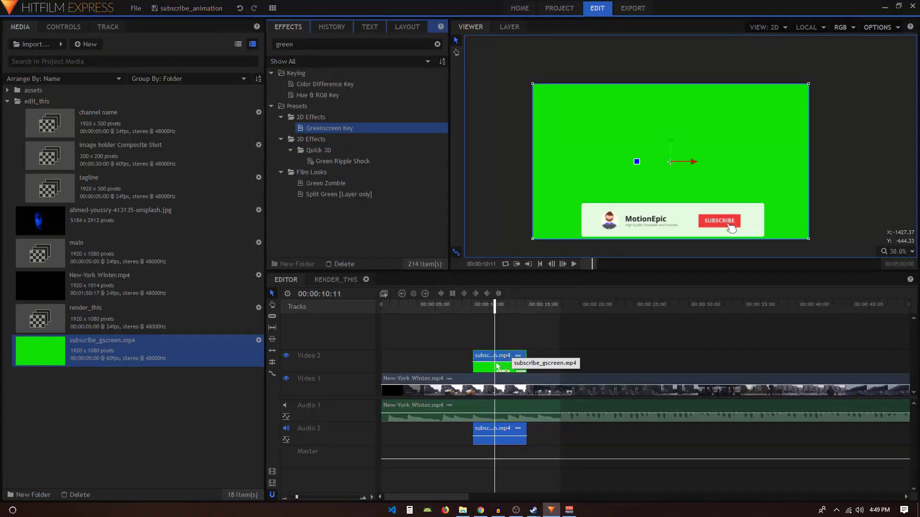
{"action": "left_click_drag", "start_coordinate": [496, 366], "coordinate": [495, 367]}
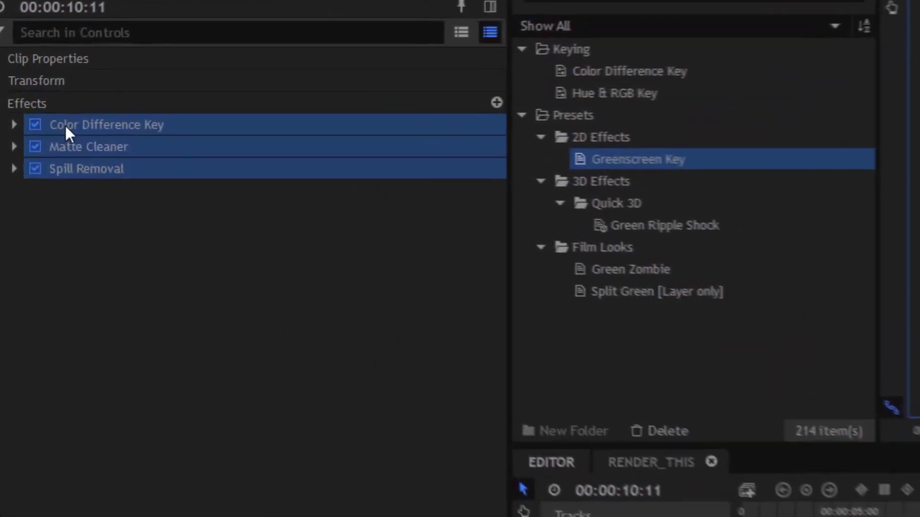
Delete Matte Cleaner from the subscribe clip's Greenscreen Key effects.
{"action": "left_click", "coordinate": [43, 112]}
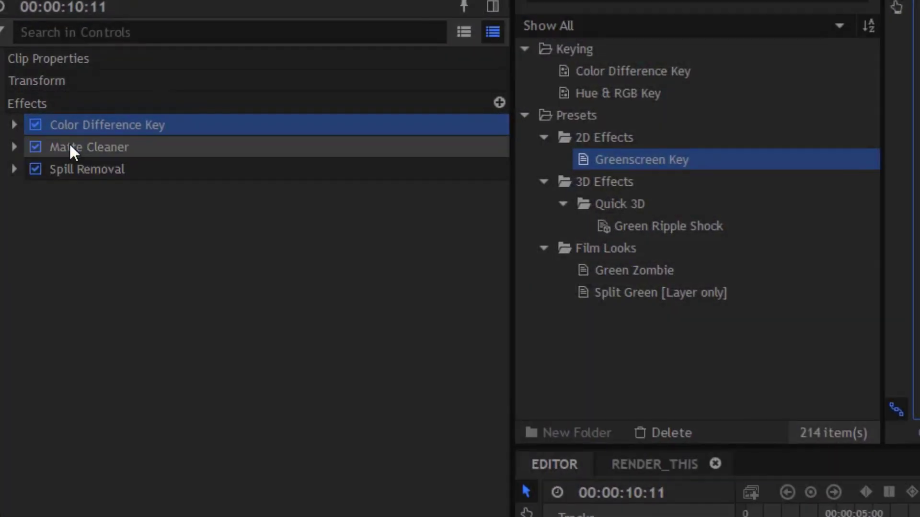
{"action": "left_click", "coordinate": [69, 143]}
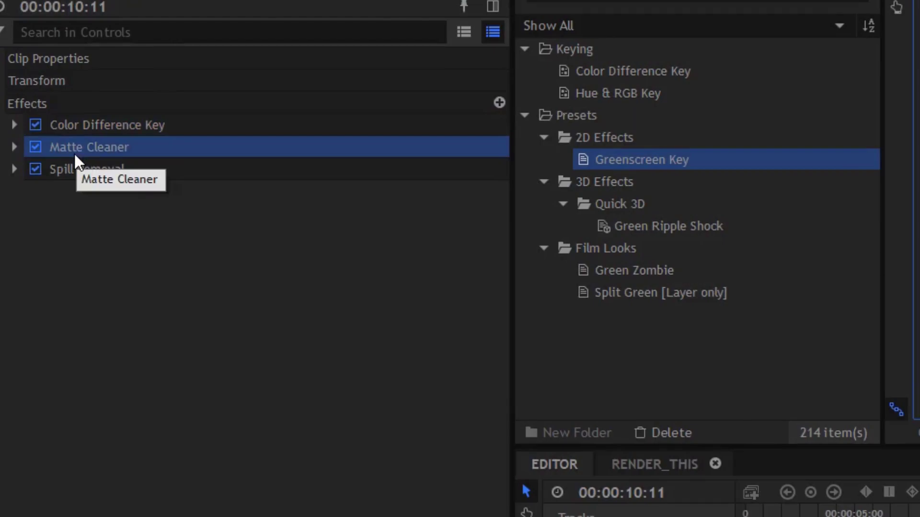
{"action": "key", "text": "Delete"}
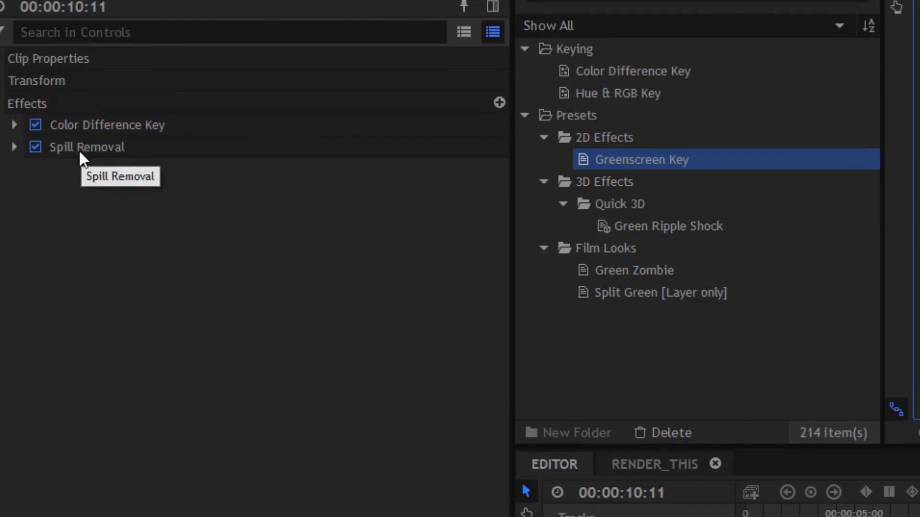
Raise the Color Difference Key's Gamma to 1.80.
{"action": "left_click", "coordinate": [13, 123]}
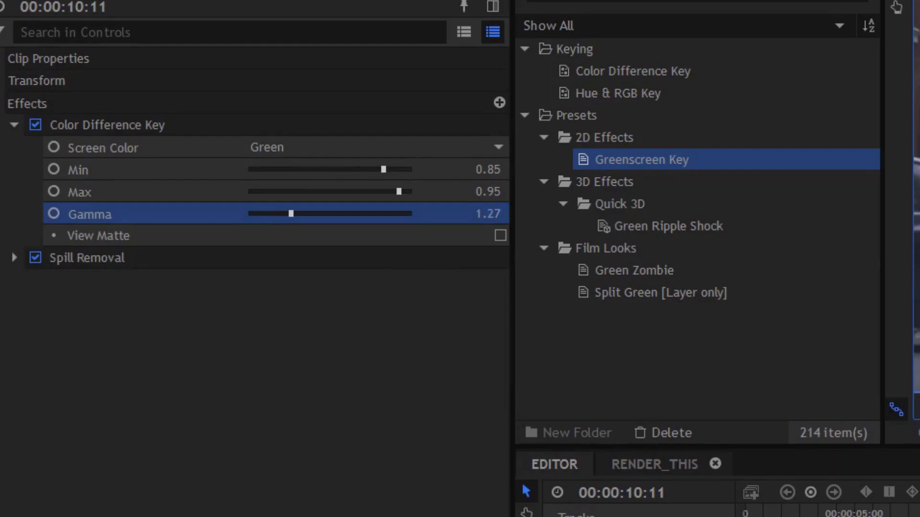
{"action": "left_click_drag", "start_coordinate": [489, 214], "coordinate": [506, 214]}
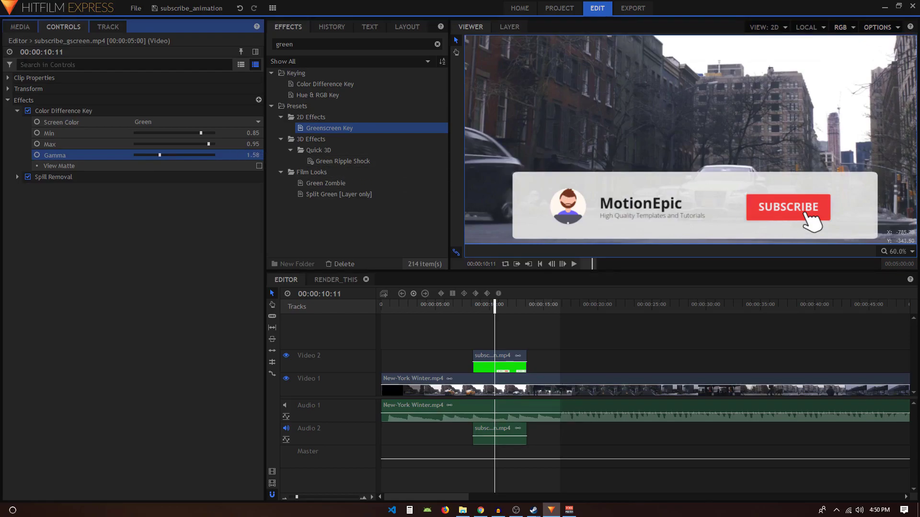
{"action": "left_click", "coordinate": [211, 202]}
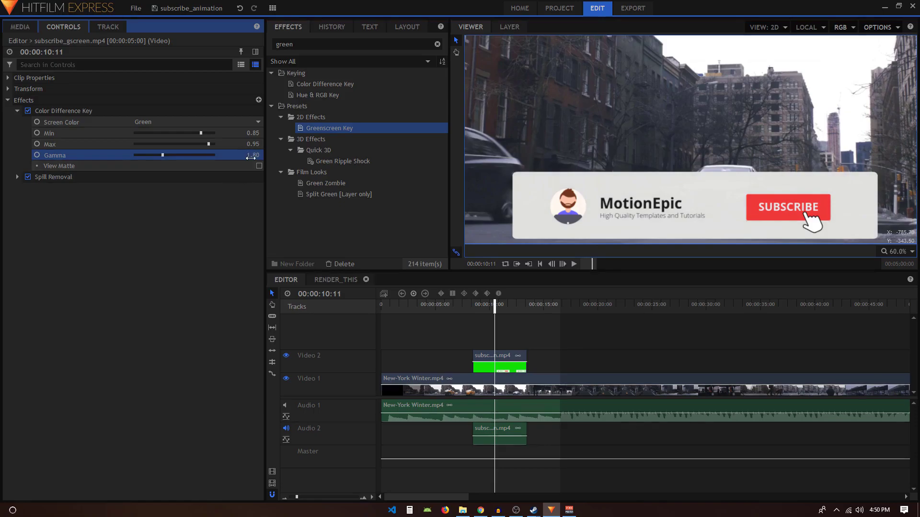
{"action": "left_click", "coordinate": [470, 307]}
{"action": "key", "text": "space"}
{"action": "scroll", "coordinate": [756, 163], "scroll_direction": "down", "scroll_amount": 3}
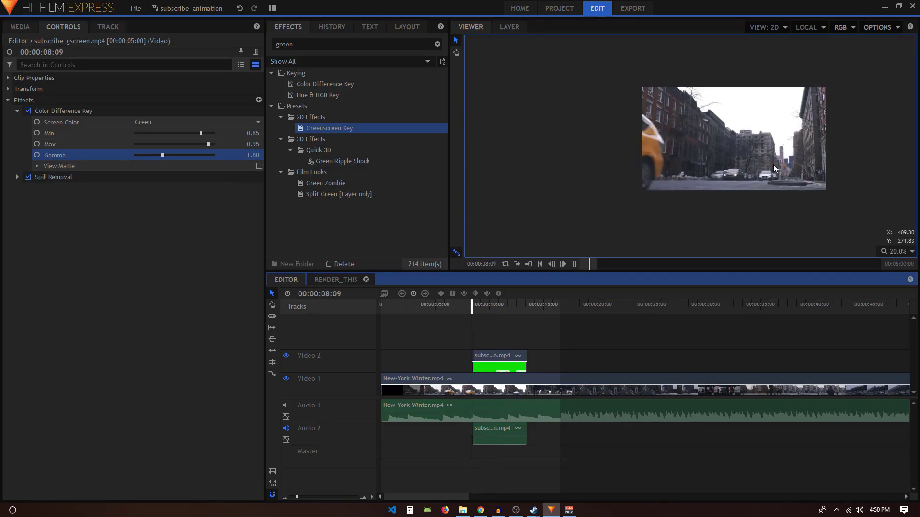
{"action": "scroll", "coordinate": [798, 167], "scroll_direction": "up", "scroll_amount": 2}
{"action": "left_click", "coordinate": [804, 189]}
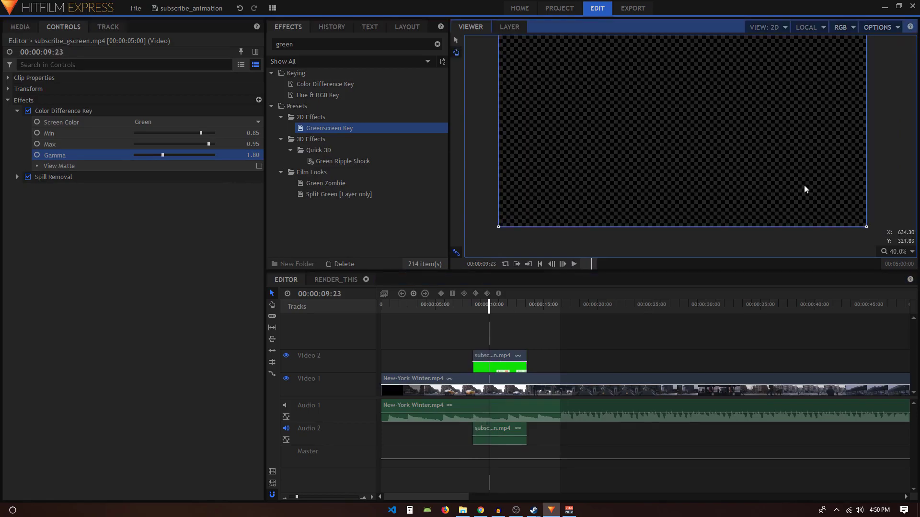
{"action": "left_click", "coordinate": [469, 307]}
{"action": "key", "text": "space"}
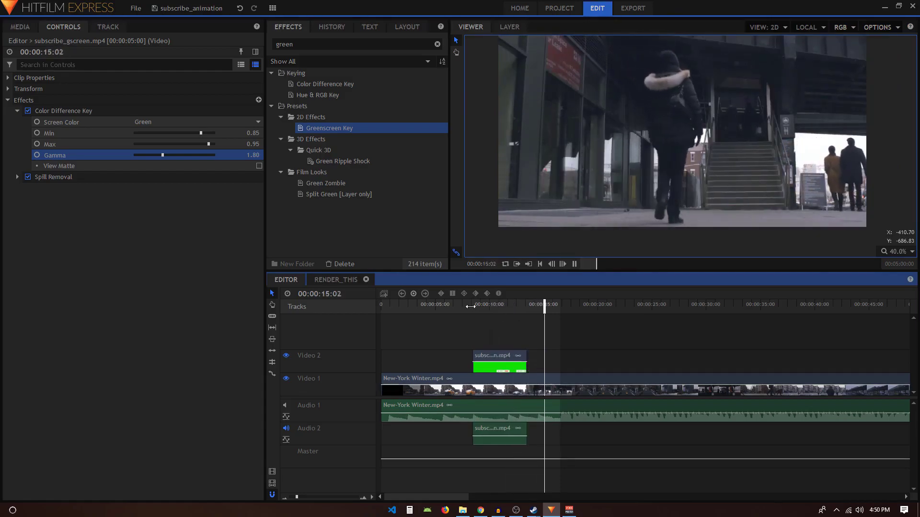
{"action": "key", "text": "space"}
{"action": "left_click", "coordinate": [465, 305]}
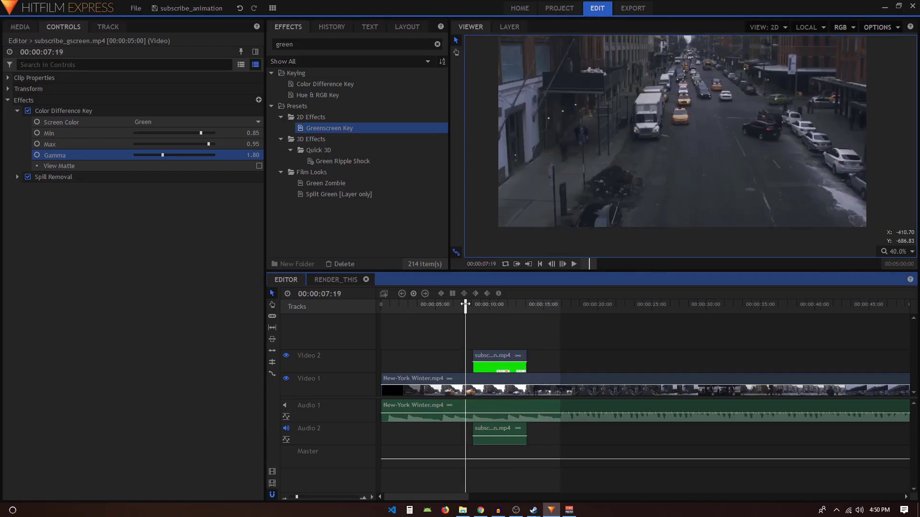
{"action": "key", "text": "space"}
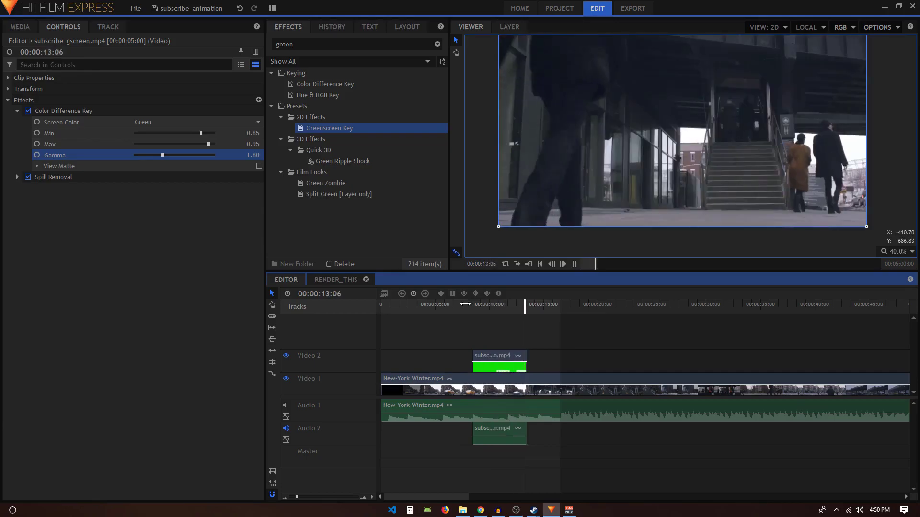
{"action": "left_click", "coordinate": [465, 305]}
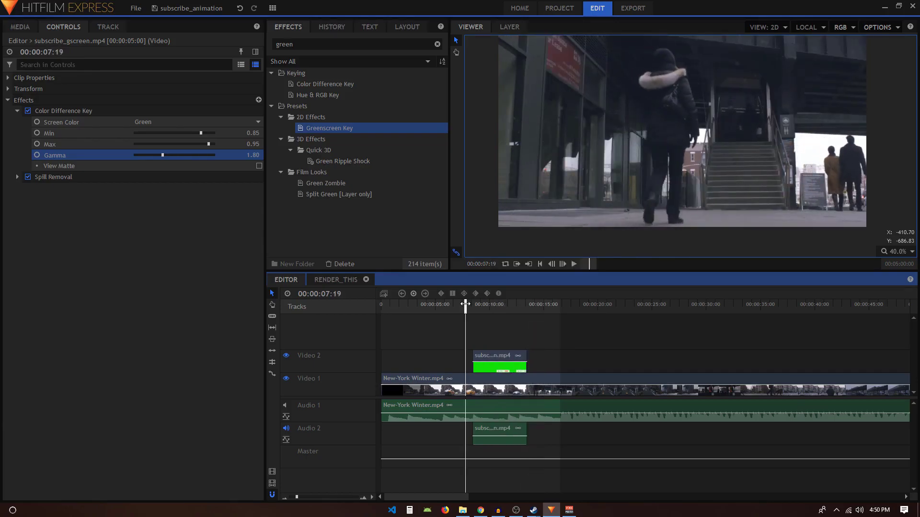
{"action": "key", "text": "space"}
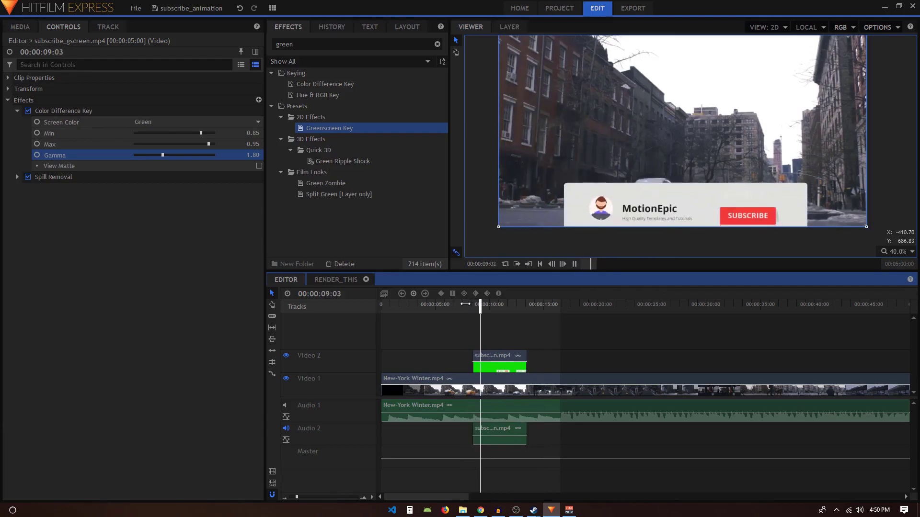